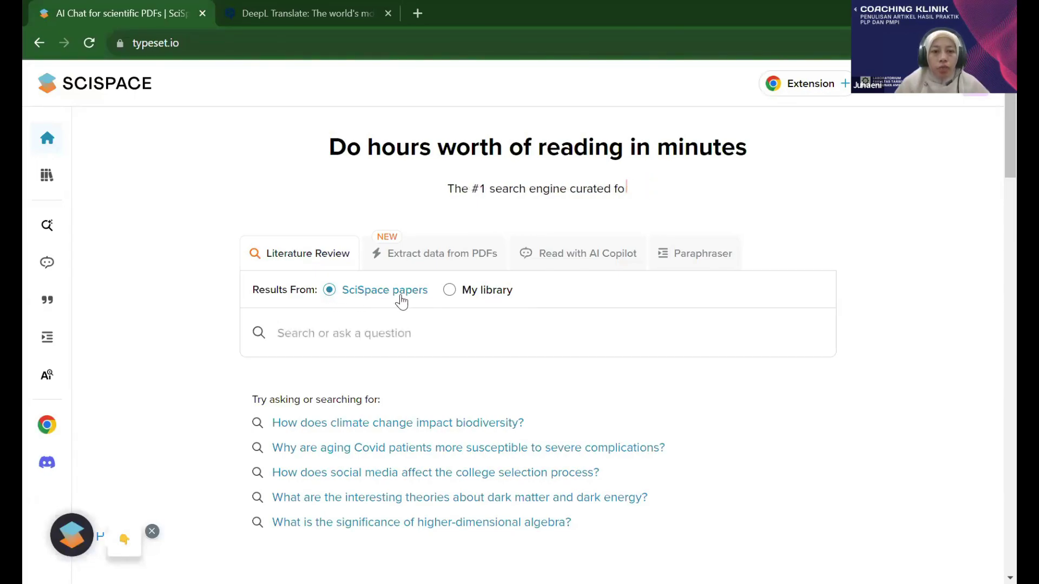
Search SciSpace papers for "Pentingnya pembelajaran kolaboratif secara online"
{"action": "left_click", "coordinate": [378, 329]}
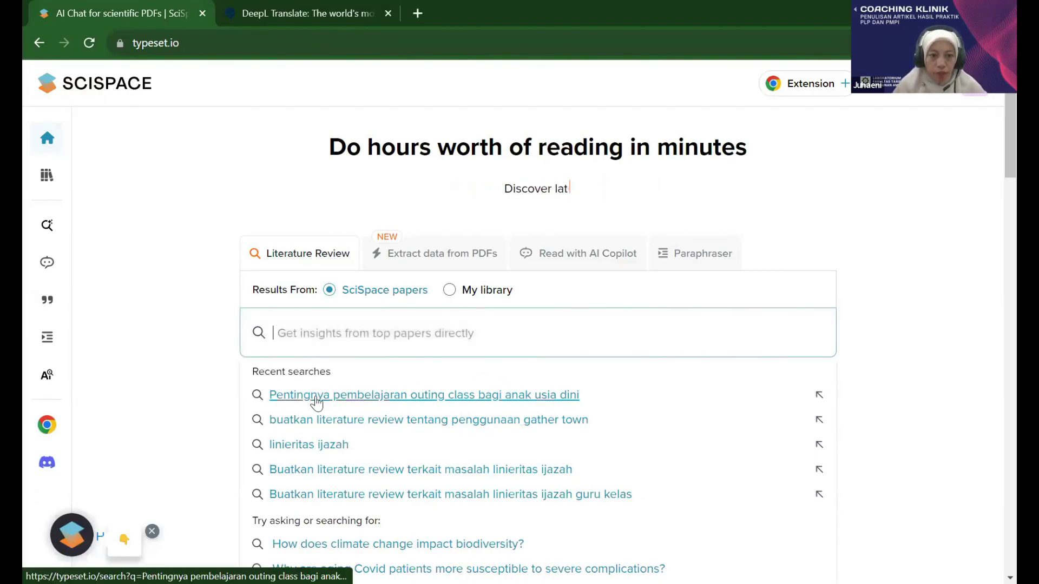
{"action": "type", "text": "Pen"}
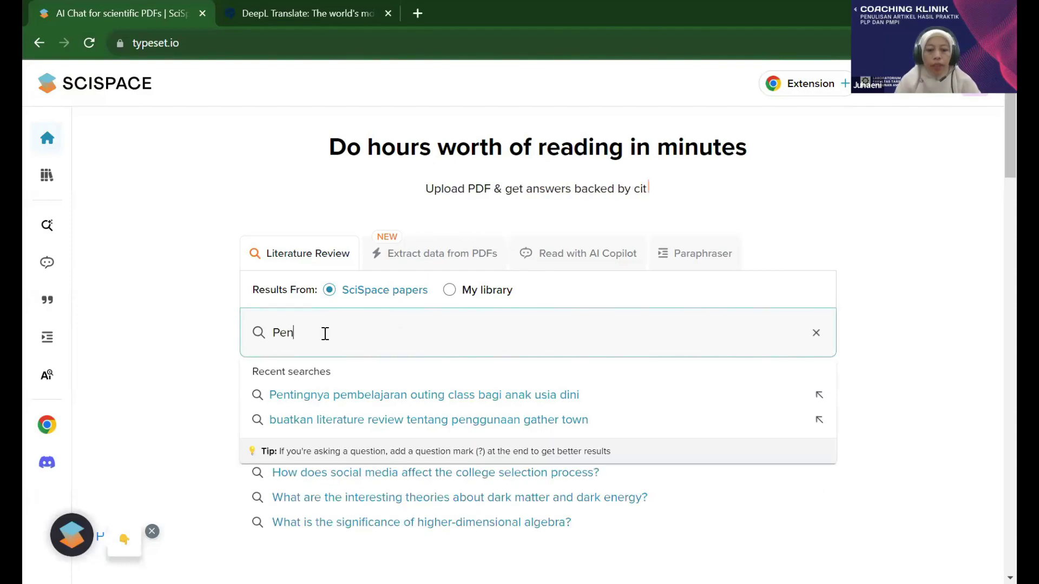
{"action": "type", "text": "tingnya pembelejar"}
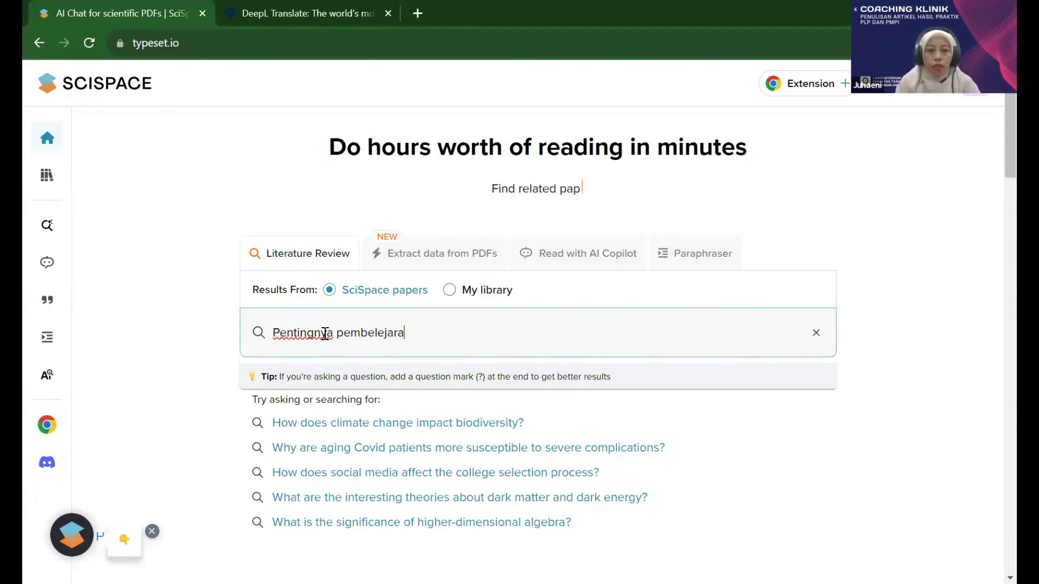
{"action": "type", "text": "a"}
{"action": "key", "text": "BackSpace"}
{"action": "key", "text": "BackSpace"}
{"action": "key", "text": "BackSpace"}
{"action": "type", "text": "ajaran kolaboratif sec"}
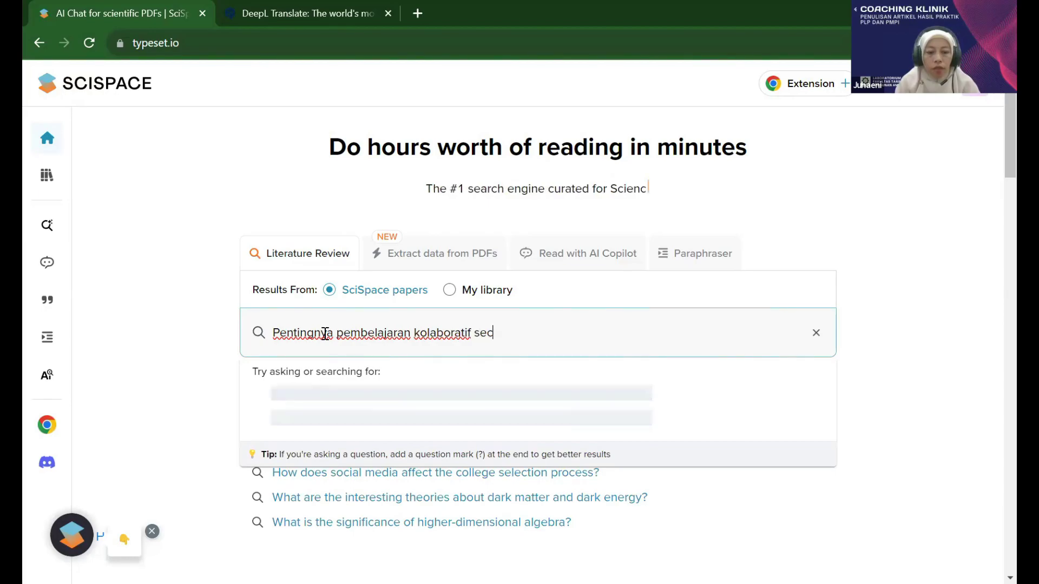
{"action": "type", "text": "ara online"}
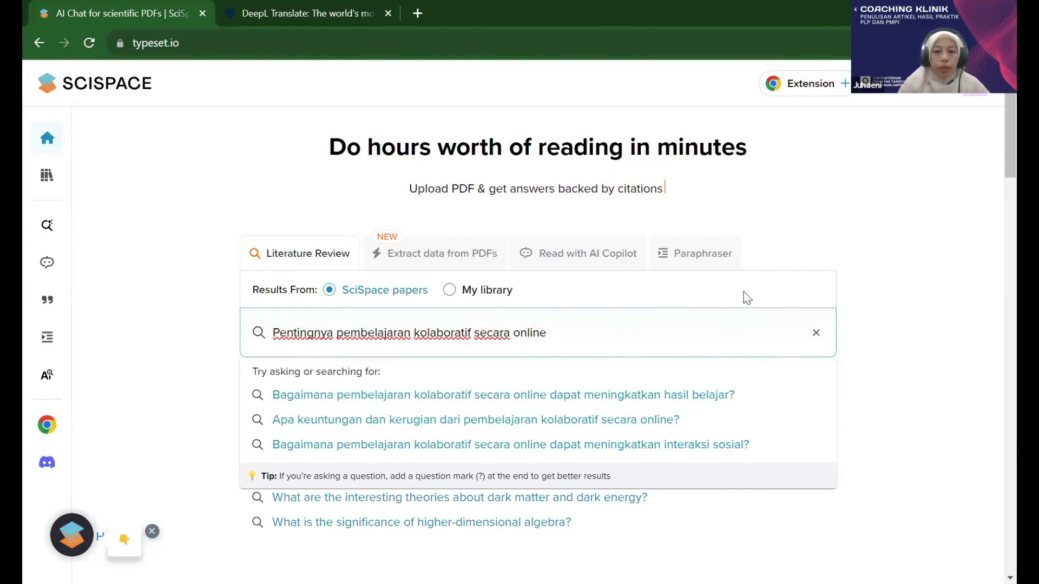
{"action": "key", "text": "Return"}
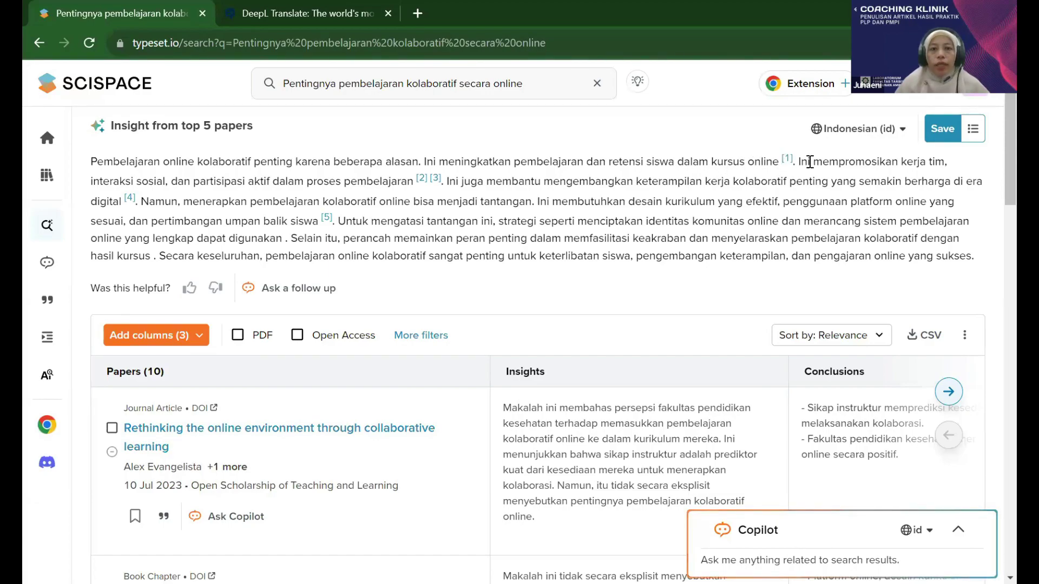
Examine the insight summary's cited sources and compare them with the papers listed in the results table
{"action": "mouse_move", "coordinate": [789, 164]}
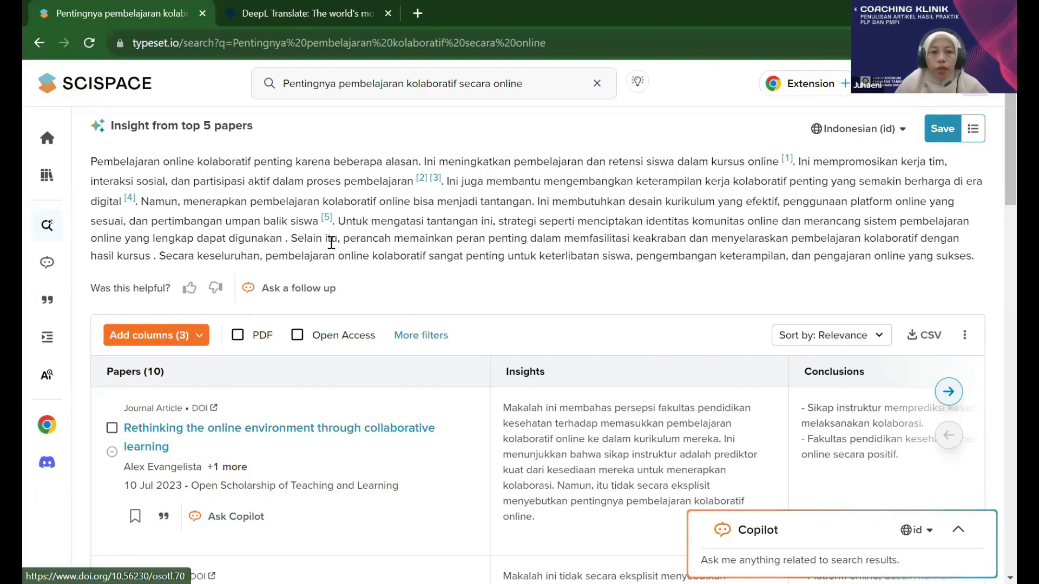
{"action": "scroll", "coordinate": [224, 426], "scroll_direction": "down", "scroll_amount": 8}
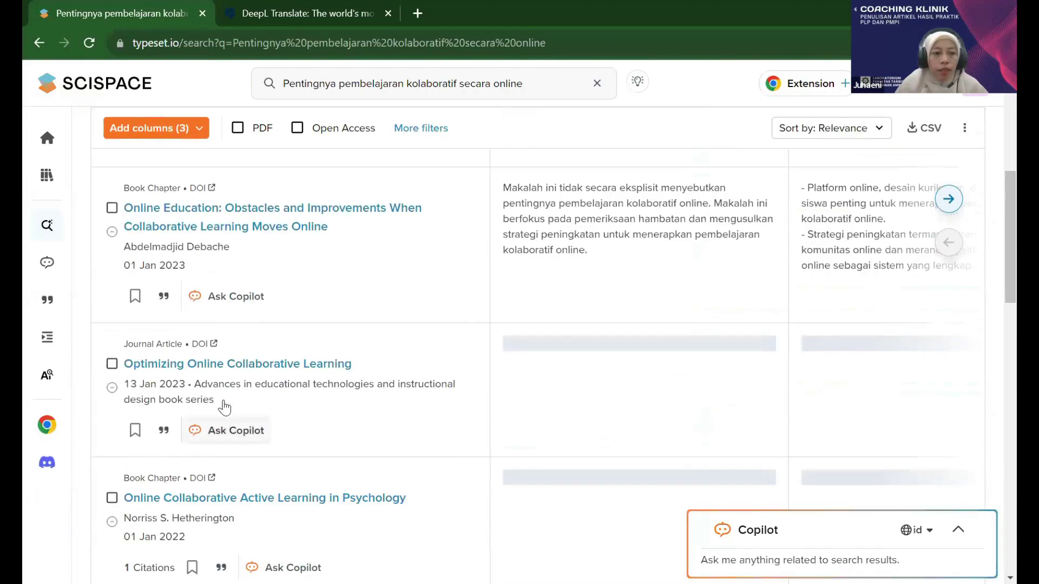
{"action": "scroll", "coordinate": [255, 265], "scroll_direction": "up", "scroll_amount": 8}
{"action": "mouse_move", "coordinate": [327, 221]}
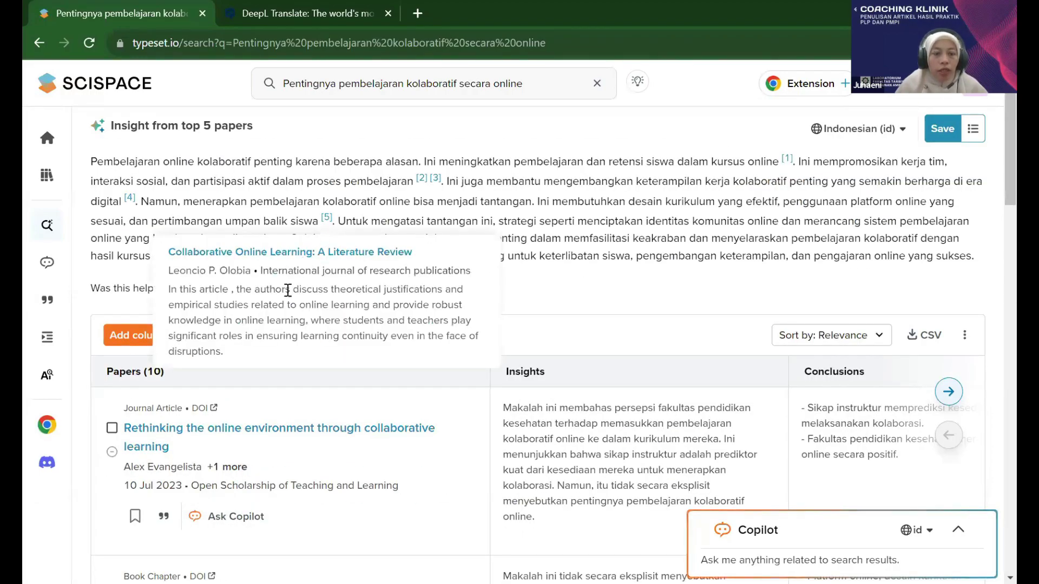
{"action": "scroll", "coordinate": [182, 423], "scroll_direction": "down", "scroll_amount": 5}
{"action": "scroll", "coordinate": [179, 447], "scroll_direction": "down", "scroll_amount": 3}
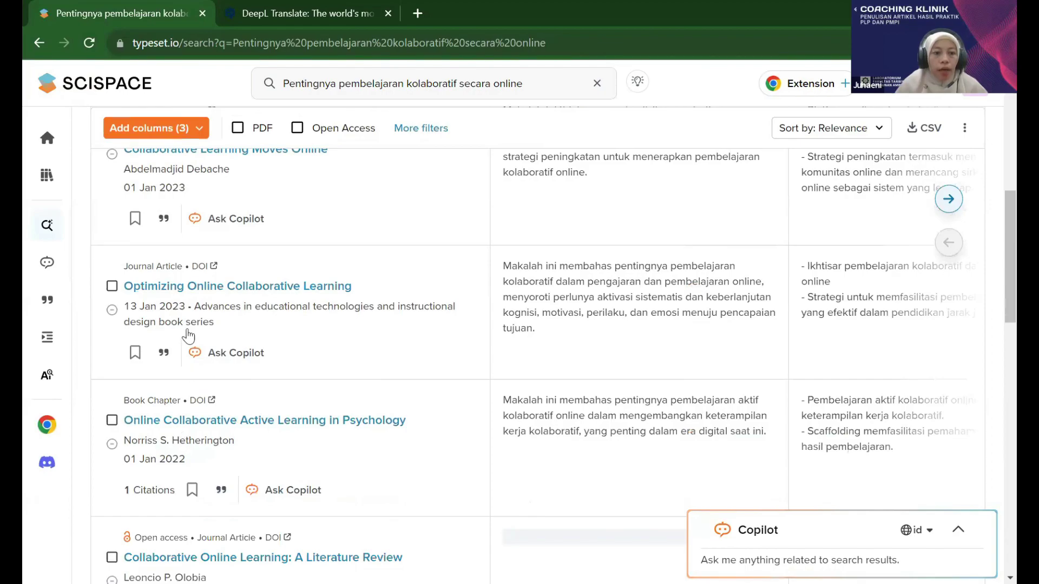
{"action": "scroll", "coordinate": [184, 333], "scroll_direction": "down", "scroll_amount": 4}
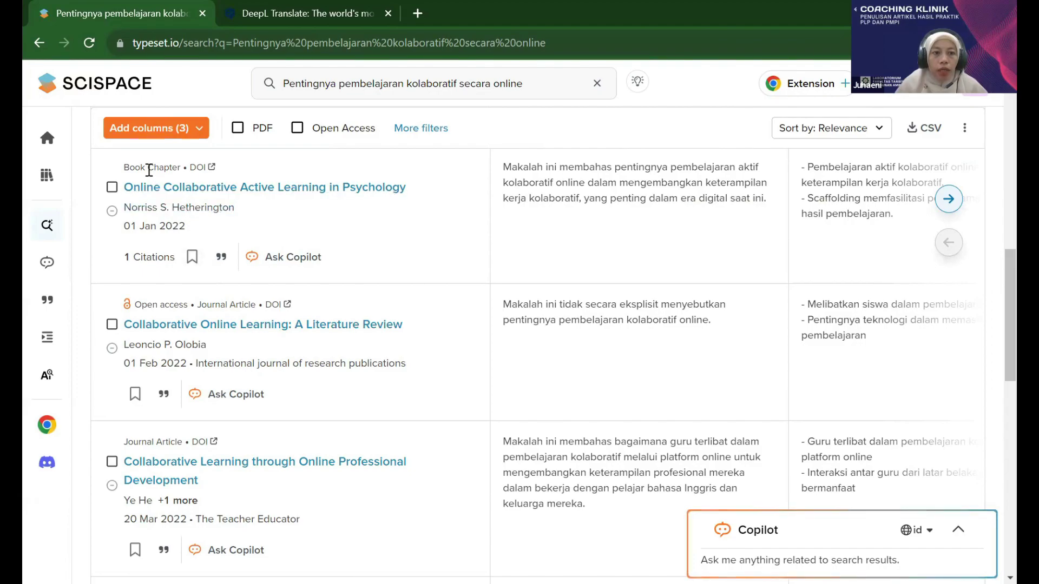
{"action": "scroll", "coordinate": [149, 170], "scroll_direction": "up", "scroll_amount": 4}
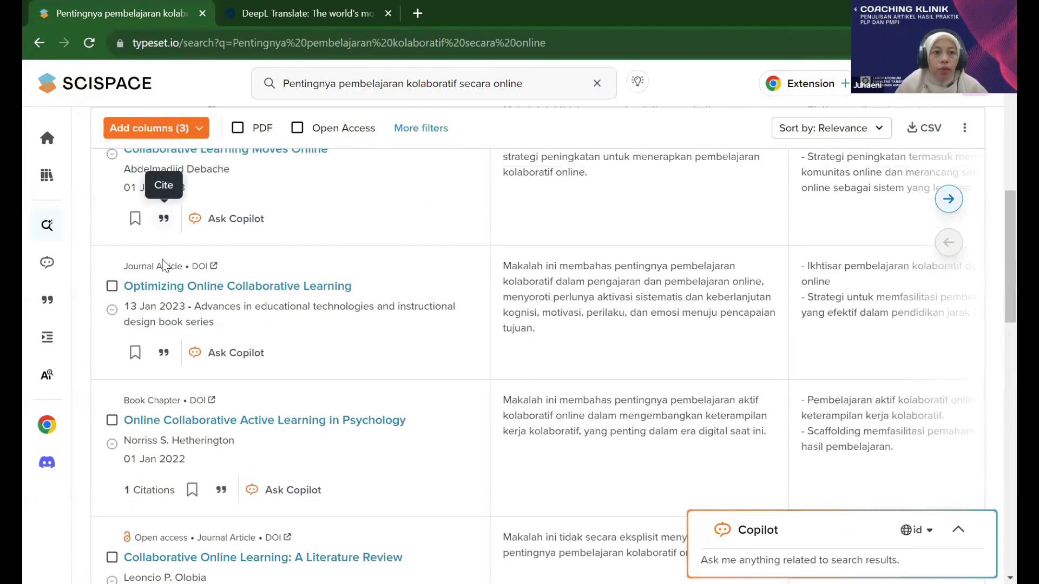
{"action": "scroll", "coordinate": [163, 270], "scroll_direction": "up", "scroll_amount": 1}
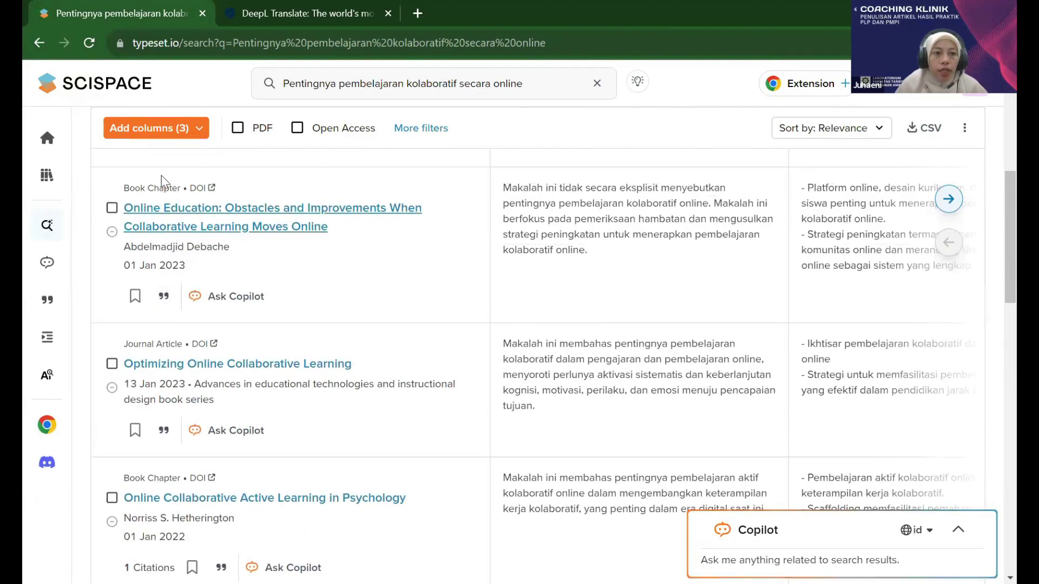
{"action": "scroll", "coordinate": [166, 191], "scroll_direction": "up", "scroll_amount": 4}
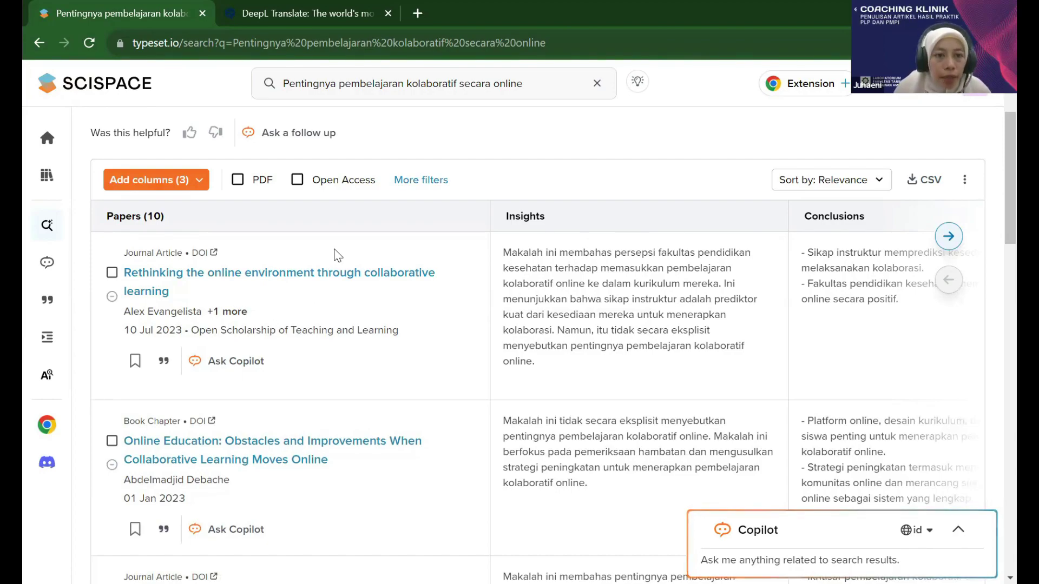
{"action": "scroll", "coordinate": [338, 256], "scroll_direction": "up", "scroll_amount": 3}
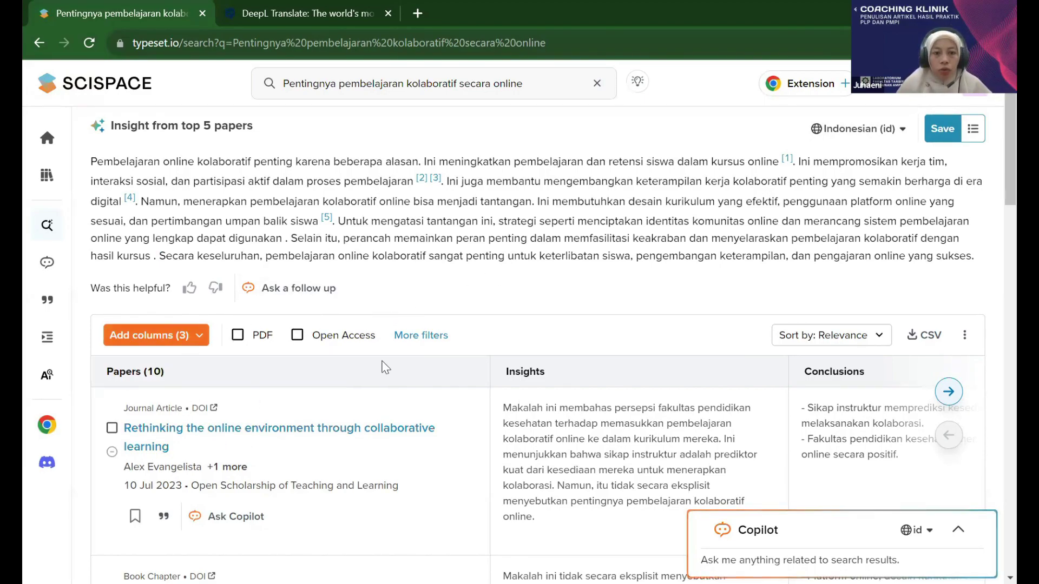
Add the Results column to the papers table
{"action": "scroll", "coordinate": [178, 292], "scroll_direction": "down", "scroll_amount": 1}
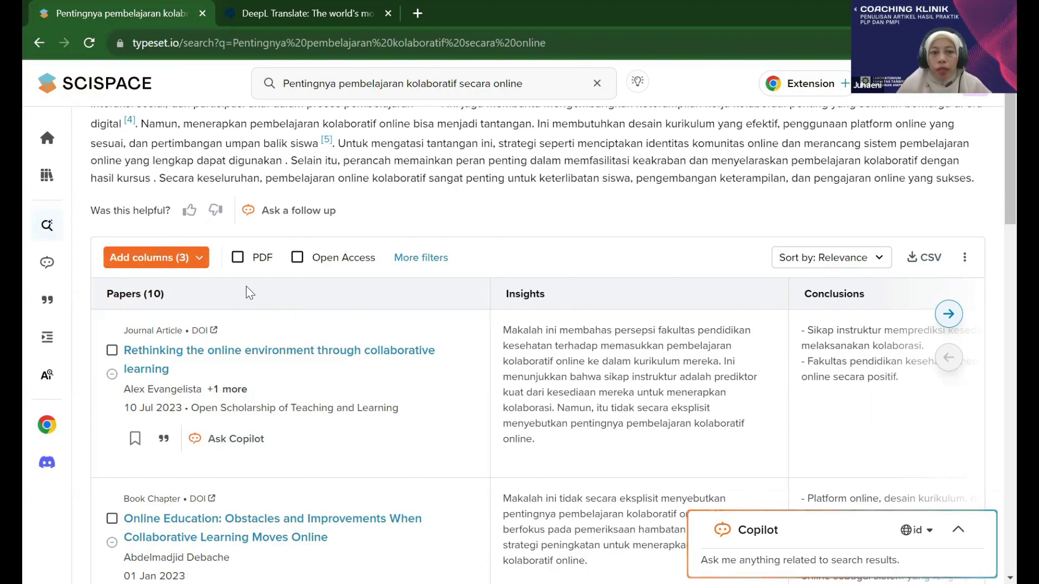
{"action": "left_click", "coordinate": [197, 263]}
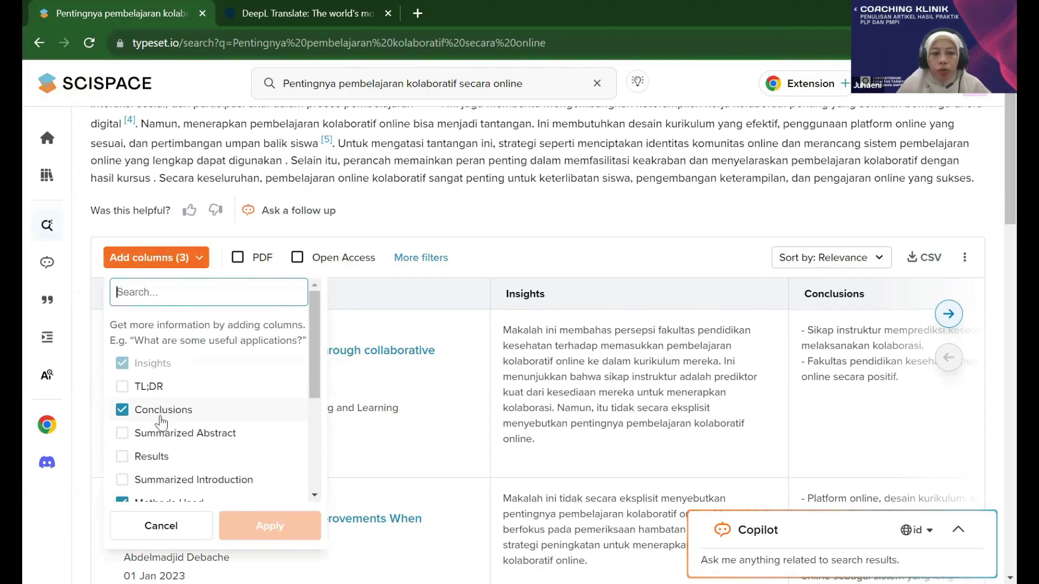
{"action": "scroll", "coordinate": [160, 419], "scroll_direction": "down", "scroll_amount": 2}
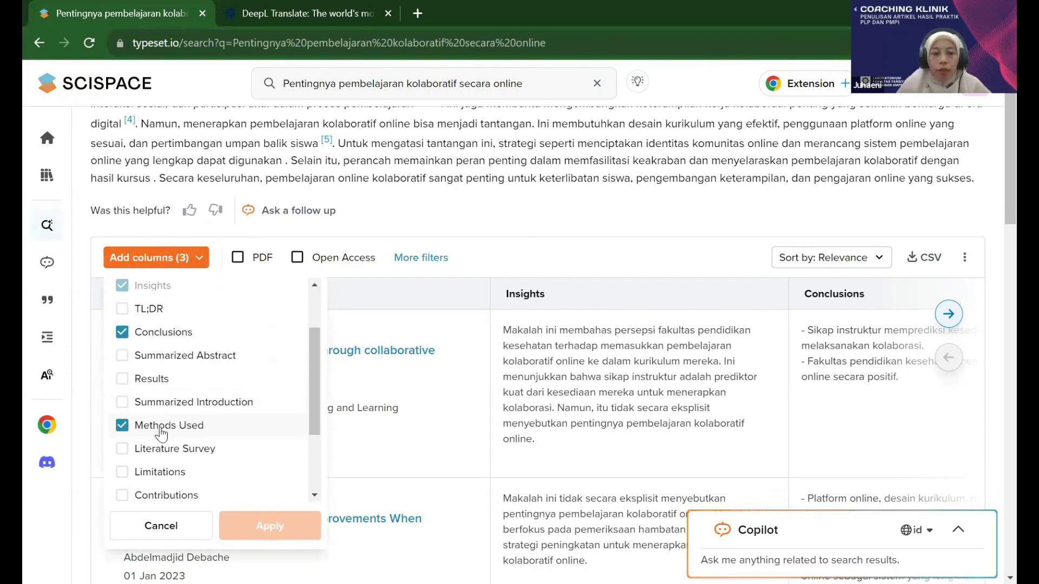
{"action": "scroll", "coordinate": [161, 433], "scroll_direction": "down", "scroll_amount": 2}
{"action": "scroll", "coordinate": [162, 431], "scroll_direction": "up", "scroll_amount": 5}
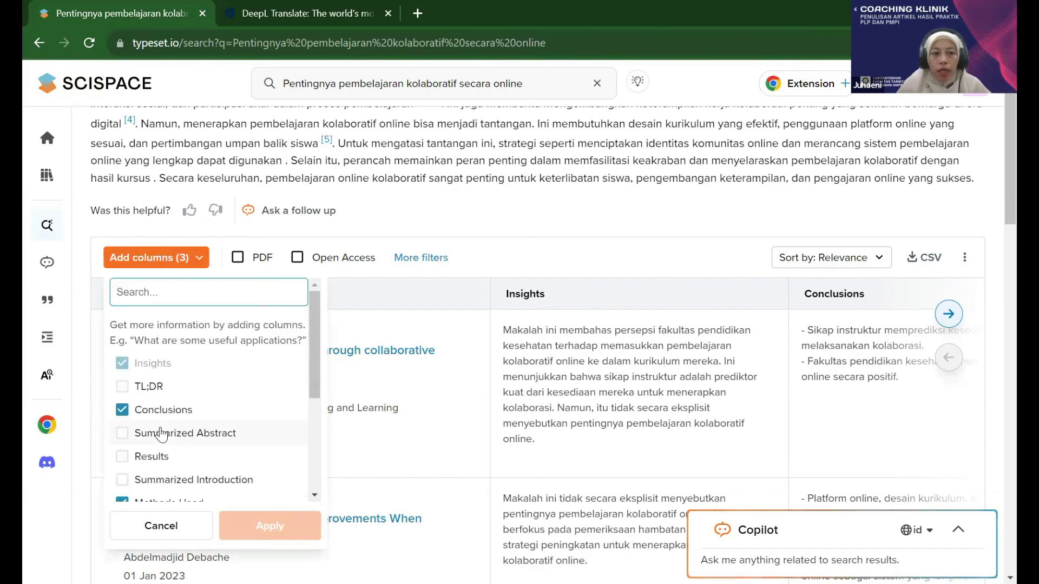
{"action": "mouse_move", "coordinate": [613, 340]}
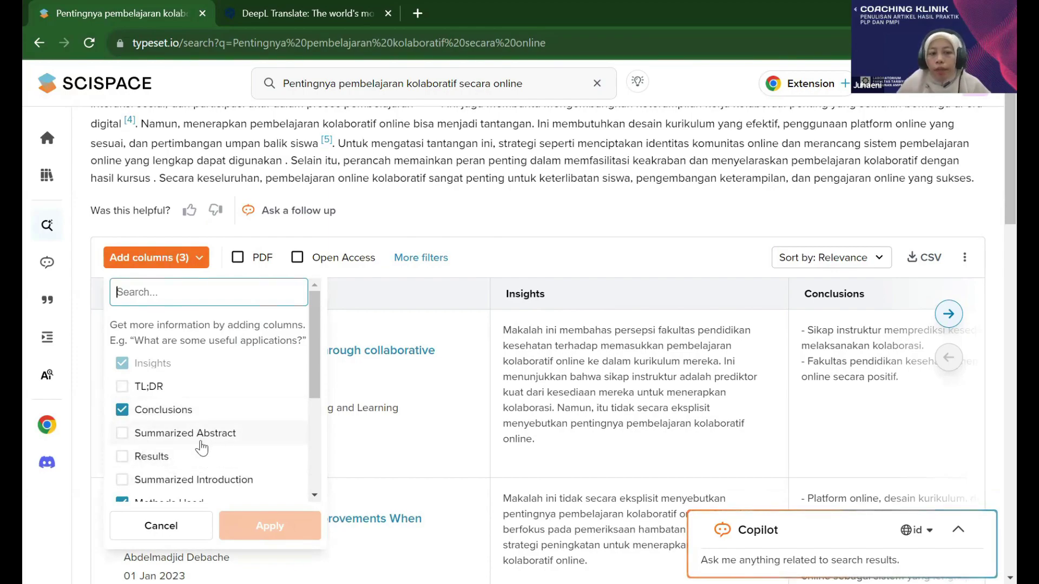
{"action": "left_click", "coordinate": [125, 458]}
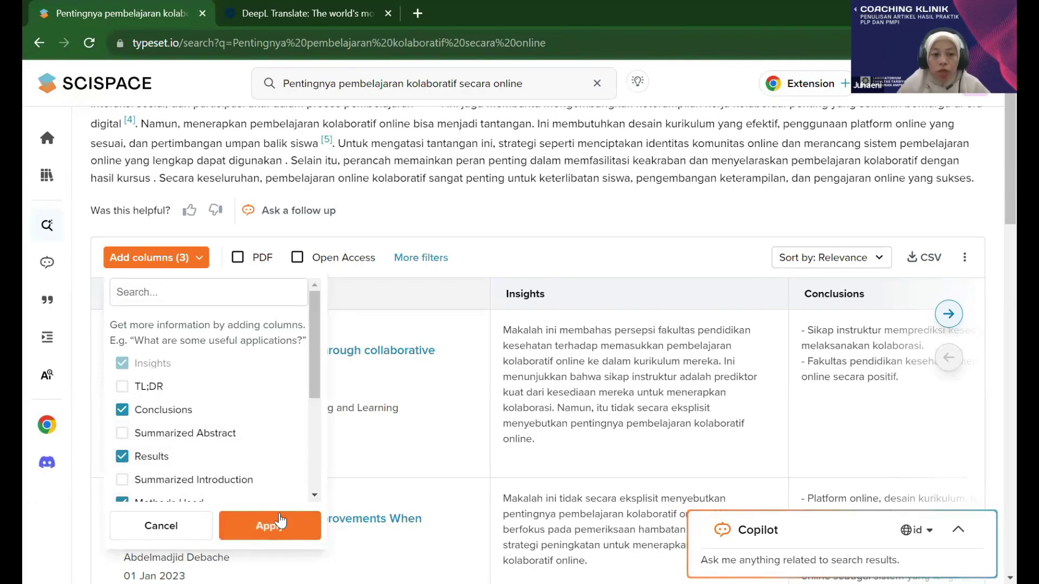
{"action": "scroll", "coordinate": [149, 433], "scroll_direction": "down", "scroll_amount": 3}
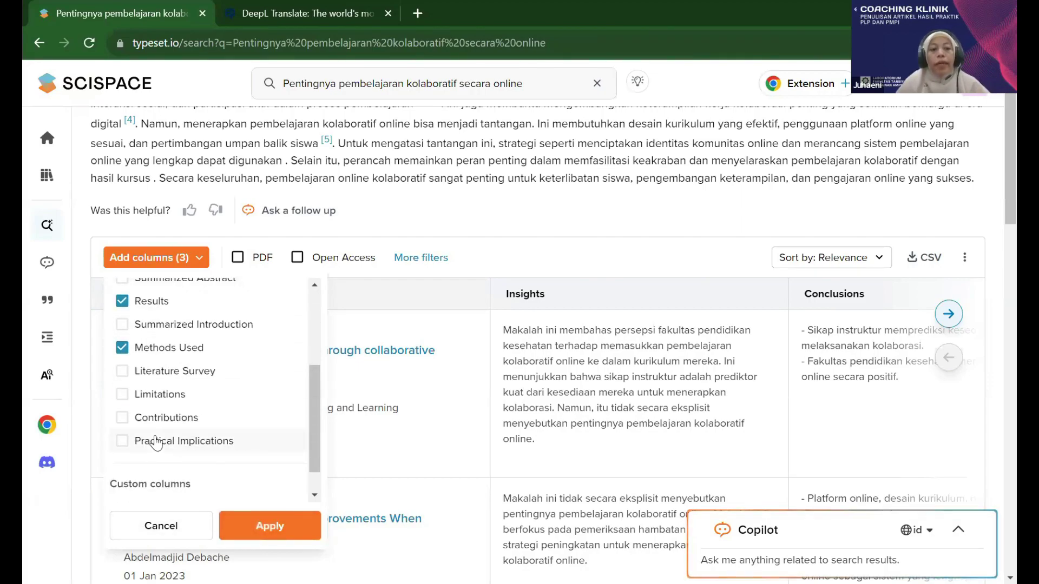
{"action": "scroll", "coordinate": [157, 441], "scroll_direction": "up", "scroll_amount": 3}
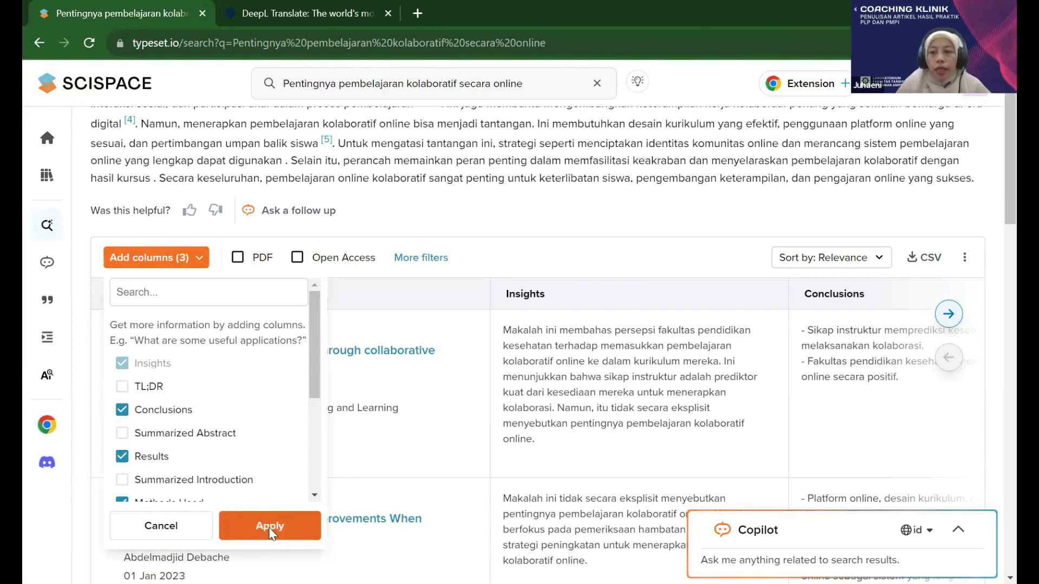
{"action": "left_click", "coordinate": [269, 528]}
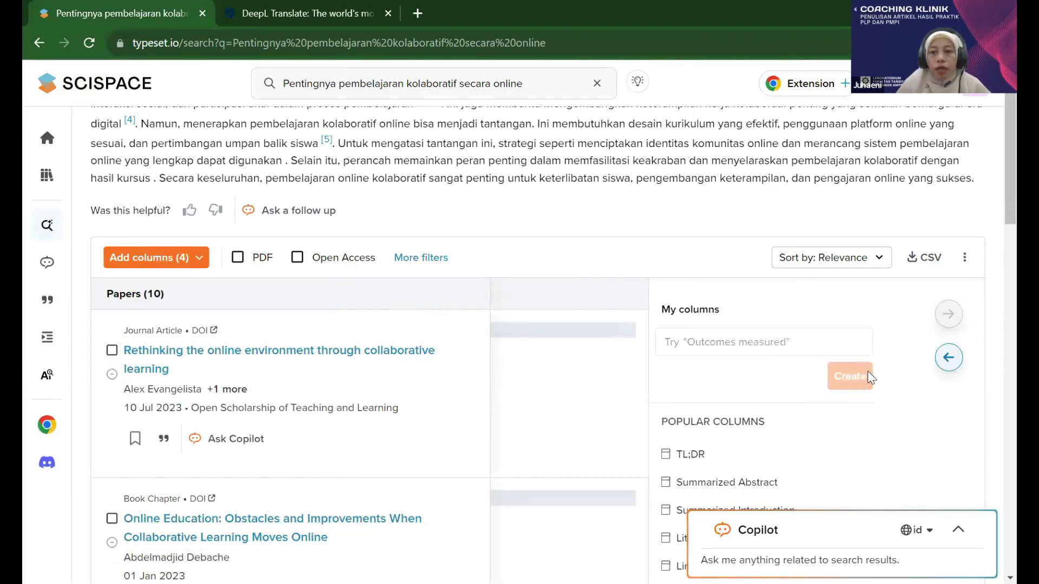
{"action": "left_click", "coordinate": [949, 357]}
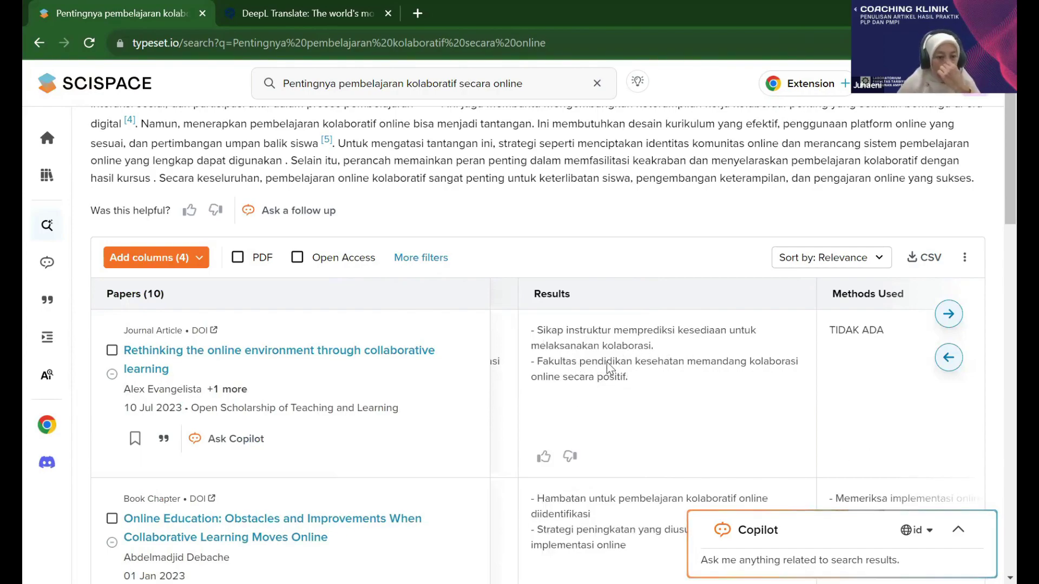
Remove the Results column from the papers table
{"action": "left_click", "coordinate": [199, 265]}
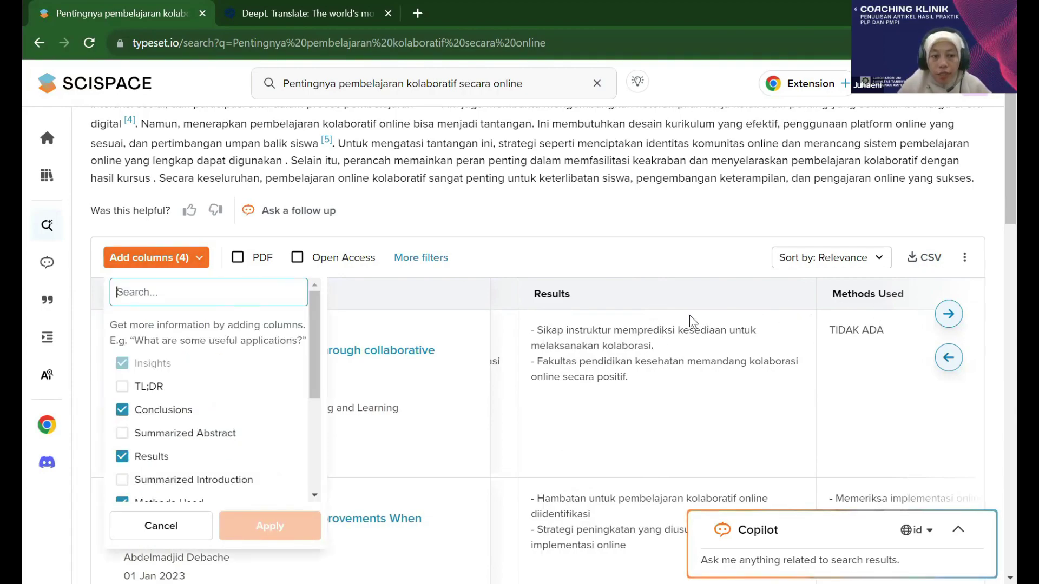
{"action": "left_click", "coordinate": [122, 457]}
{"action": "left_click", "coordinate": [269, 526]}
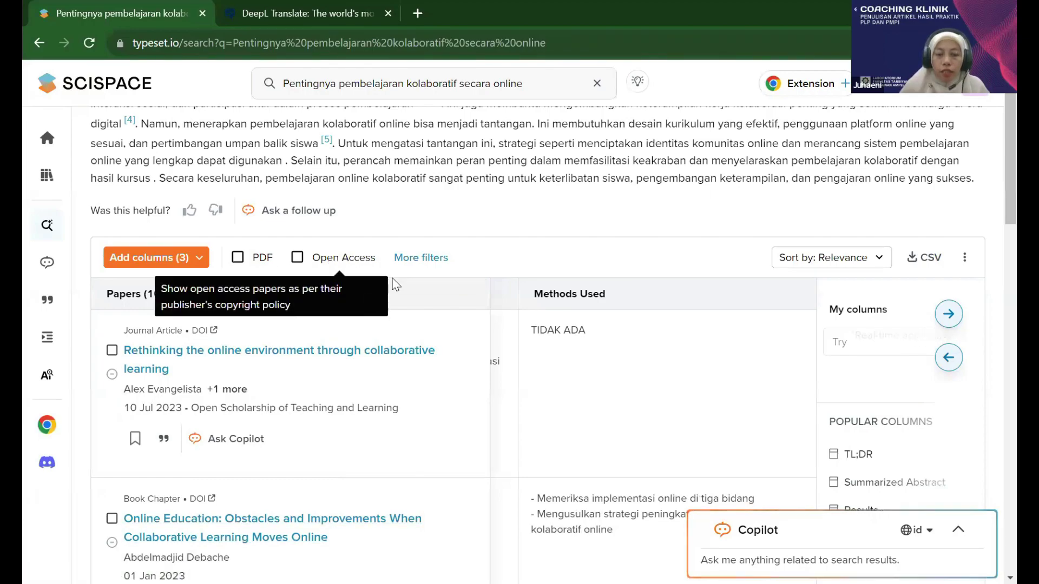
Review the search results and insight summary limited to papers with a PDF, and remove the PDF filter
{"action": "left_click", "coordinate": [237, 258]}
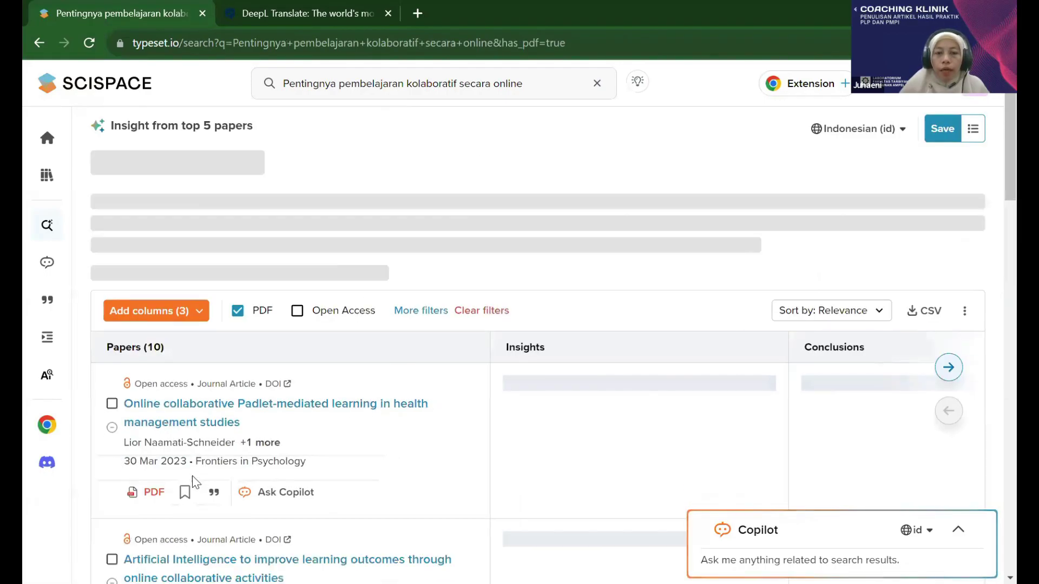
{"action": "scroll", "coordinate": [163, 444], "scroll_direction": "down", "scroll_amount": 3}
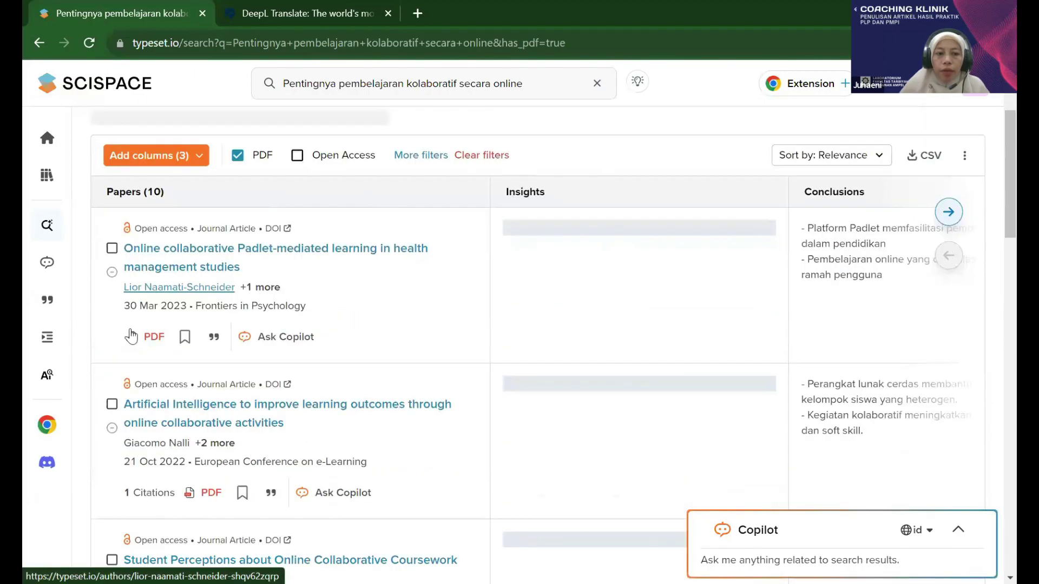
{"action": "scroll", "coordinate": [170, 431], "scroll_direction": "down", "scroll_amount": 4}
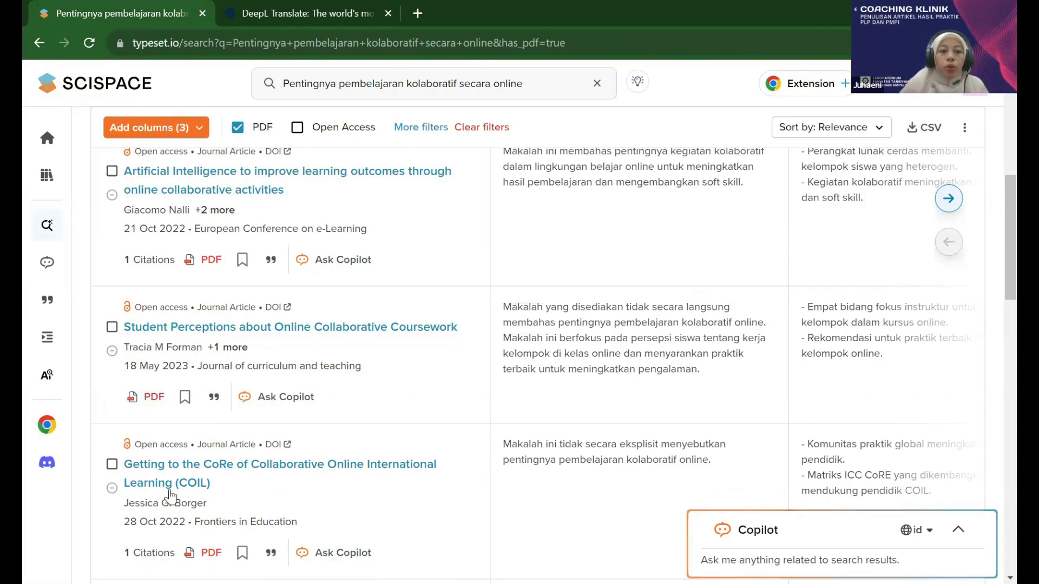
{"action": "scroll", "coordinate": [254, 520], "scroll_direction": "up", "scroll_amount": 8}
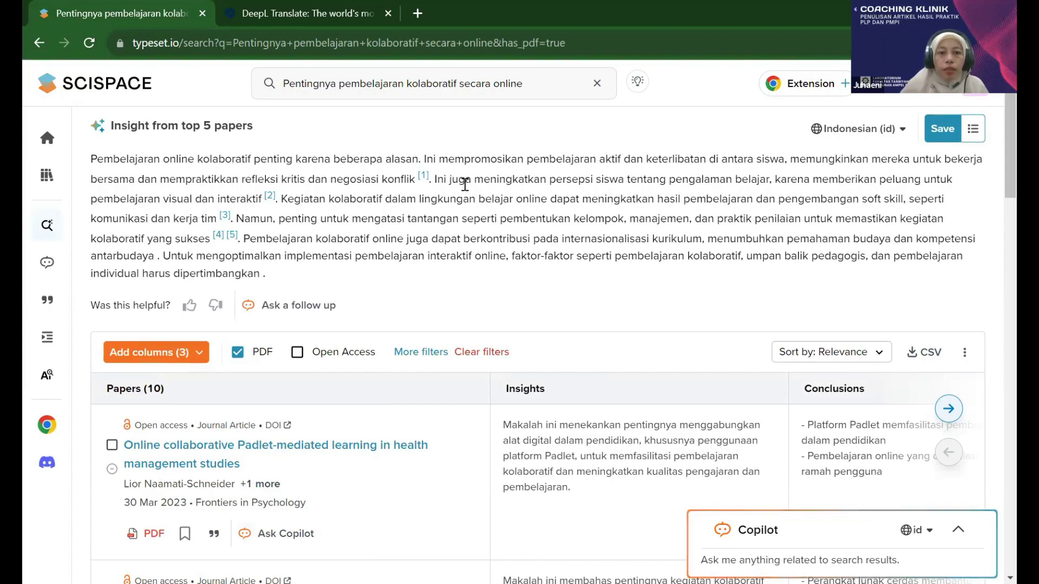
{"action": "left_click", "coordinate": [238, 353]}
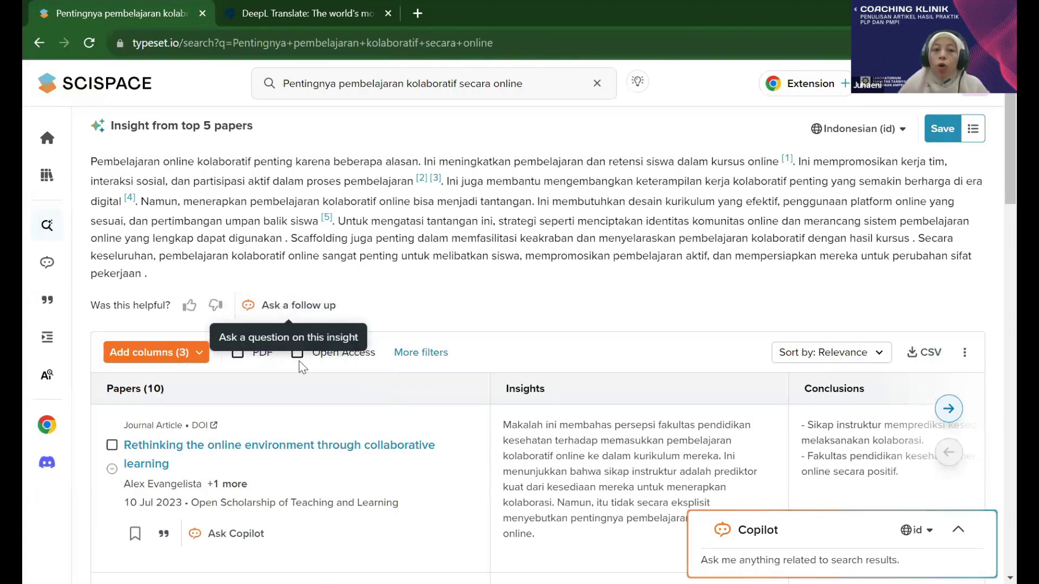
Filter the search results to Open Access papers and look over the listed papers
{"action": "left_click", "coordinate": [296, 352]}
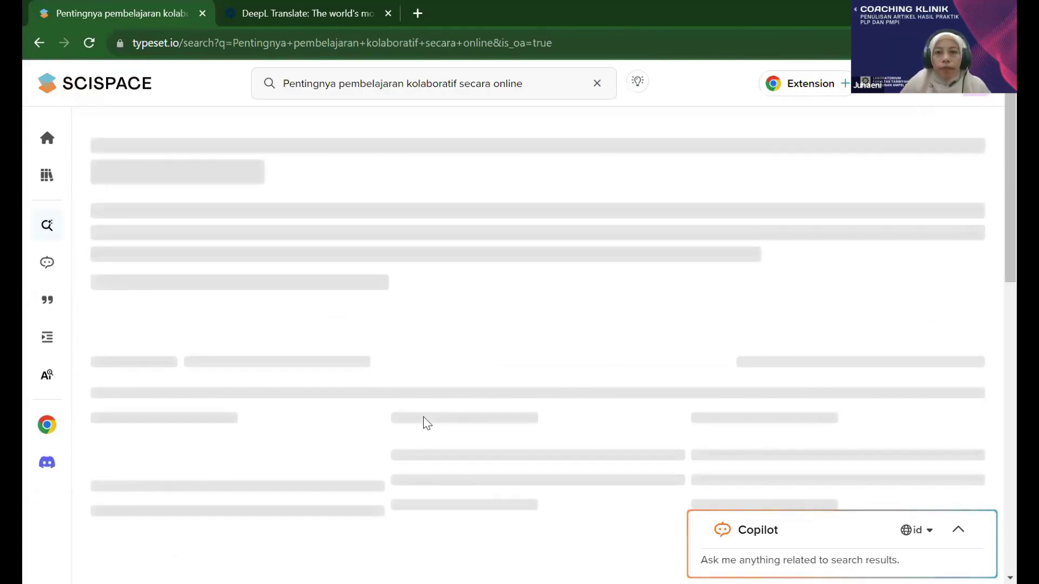
{"action": "scroll", "coordinate": [333, 464], "scroll_direction": "down", "scroll_amount": 2}
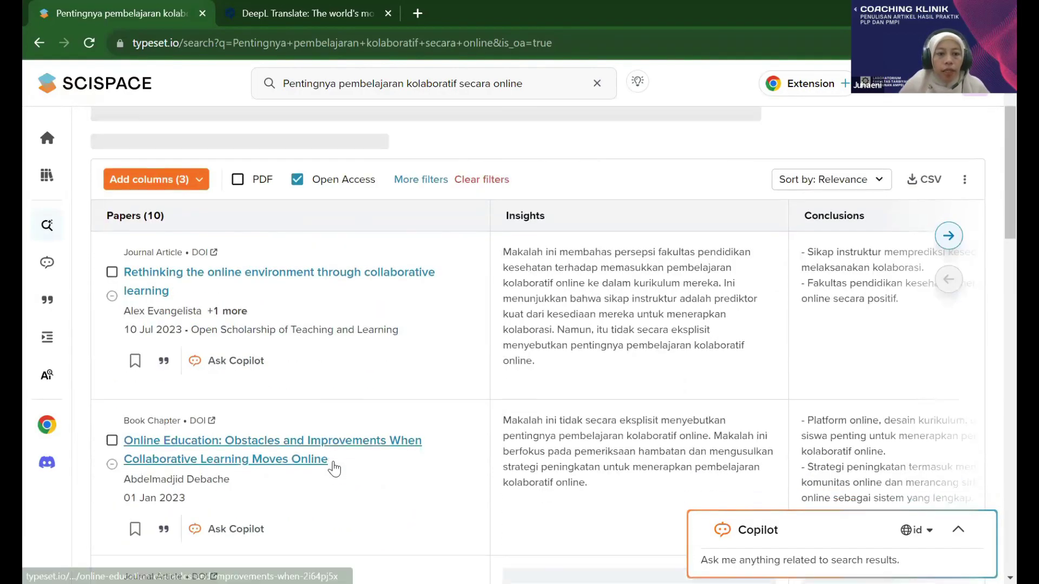
{"action": "scroll", "coordinate": [335, 469], "scroll_direction": "down", "scroll_amount": 1}
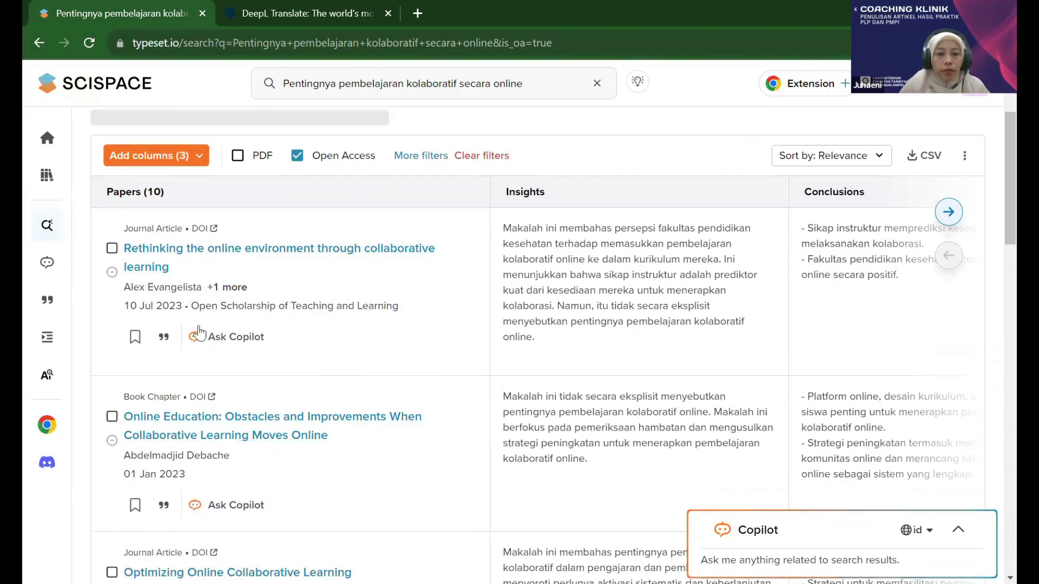
Look over the Open Access papers, add the PDF filter to the results, and review the papers that match both filters
{"action": "scroll", "coordinate": [173, 362], "scroll_direction": "down", "scroll_amount": 5}
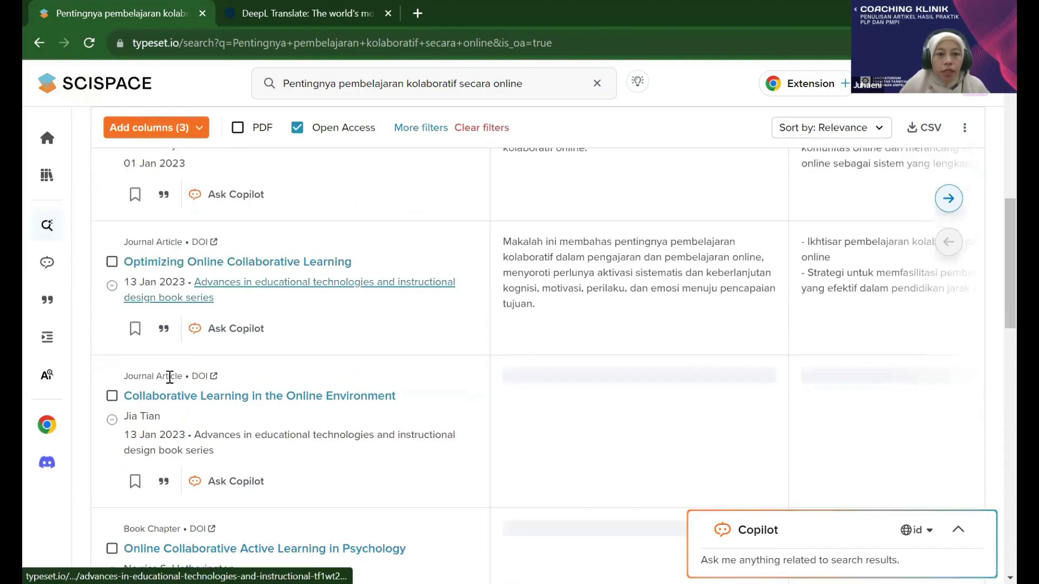
{"action": "scroll", "coordinate": [162, 390], "scroll_direction": "down", "scroll_amount": 5}
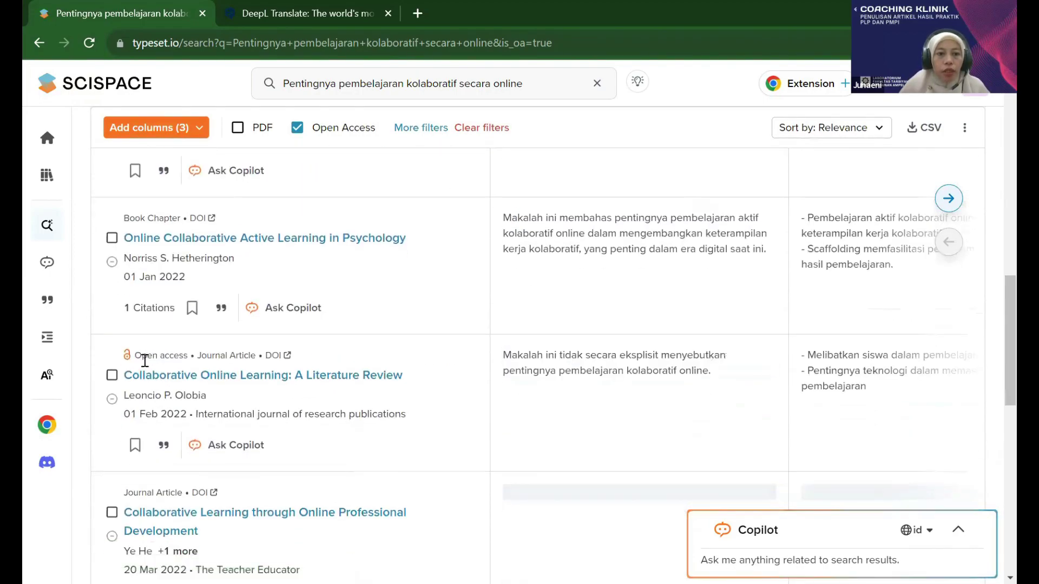
{"action": "scroll", "coordinate": [228, 447], "scroll_direction": "up", "scroll_amount": 10}
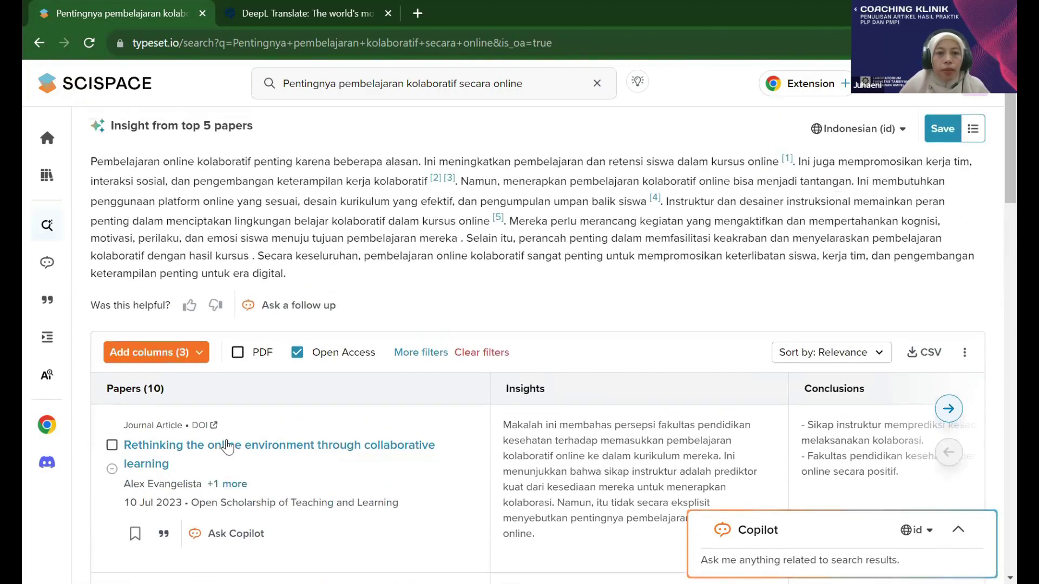
{"action": "left_click", "coordinate": [239, 355]}
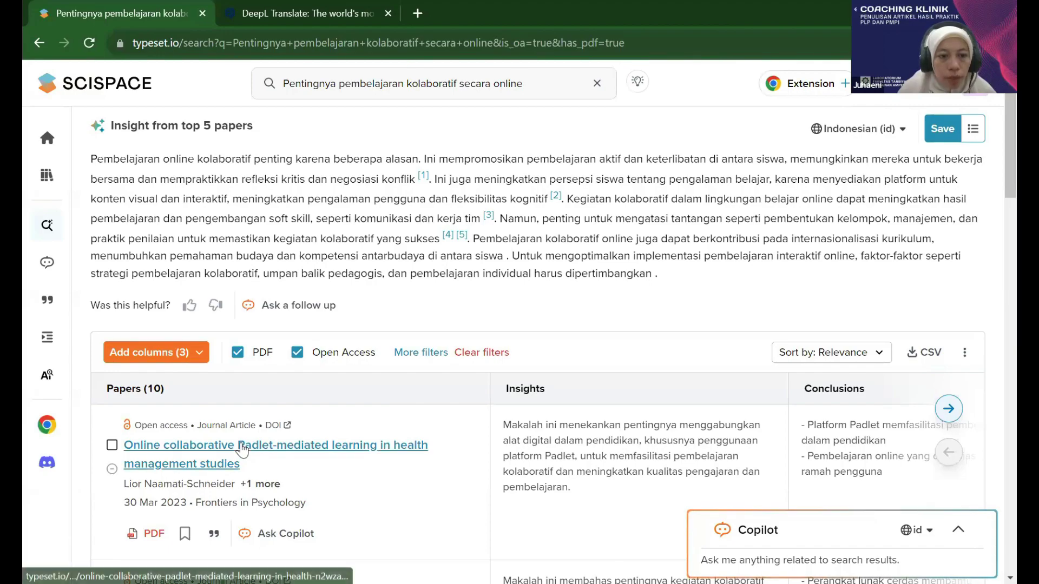
{"action": "scroll", "coordinate": [241, 449], "scroll_direction": "down", "scroll_amount": 3}
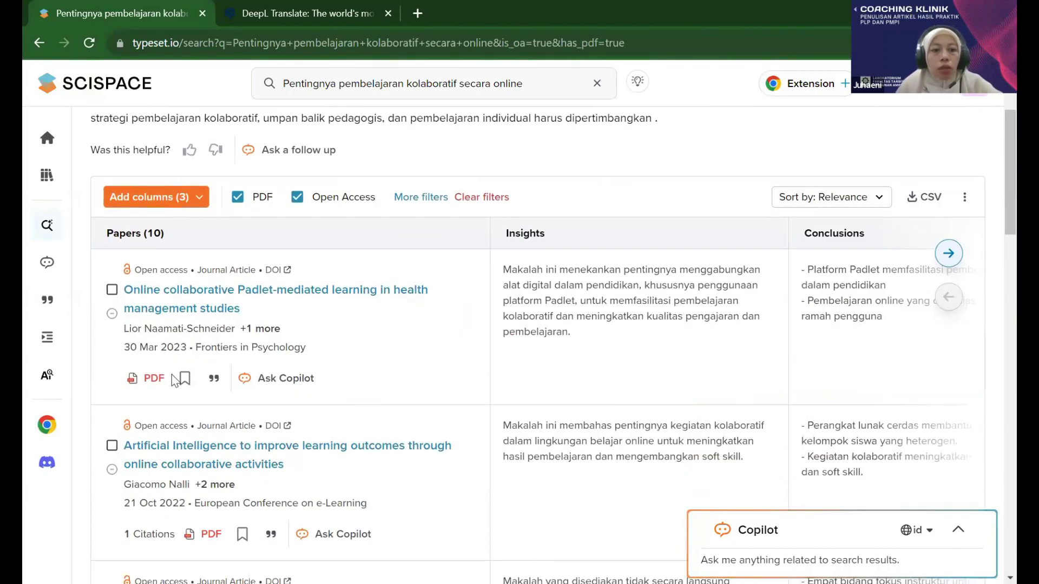
{"action": "scroll", "coordinate": [179, 389], "scroll_direction": "down", "scroll_amount": 4}
{"action": "scroll", "coordinate": [207, 486], "scroll_direction": "down", "scroll_amount": 7}
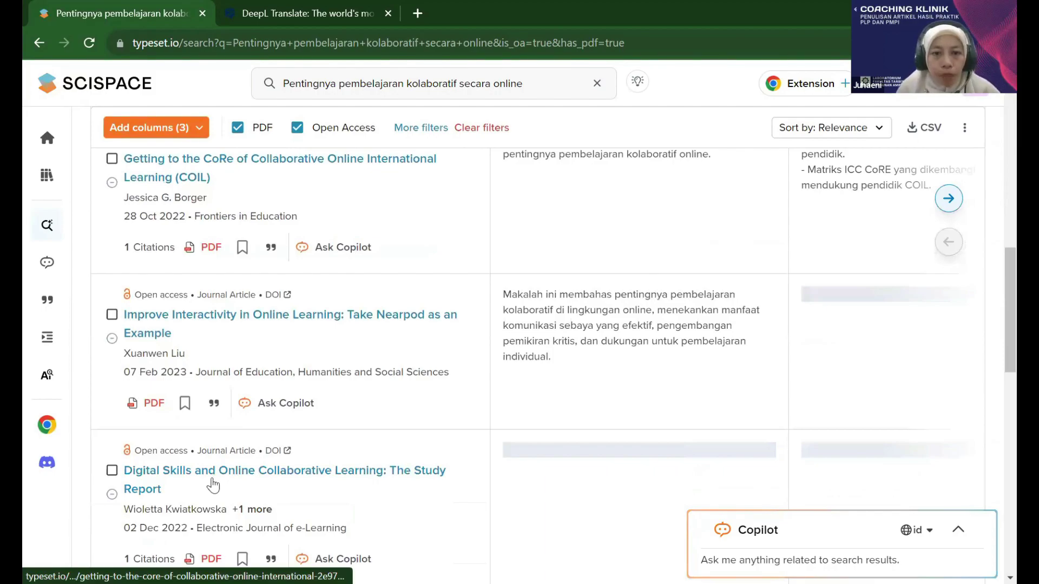
{"action": "scroll", "coordinate": [212, 485], "scroll_direction": "up", "scroll_amount": 15}
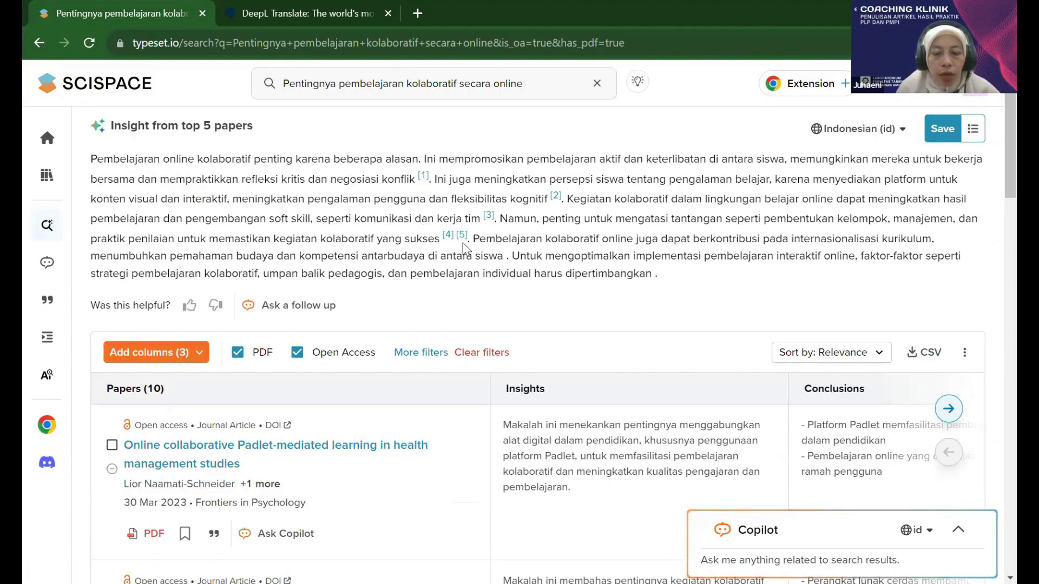
Open the DOI page of "Online collaborative Padlet-mediated learning in health management studies" and skim the article from introduction to references, returning to its beginning
{"action": "mouse_move", "coordinate": [465, 250]}
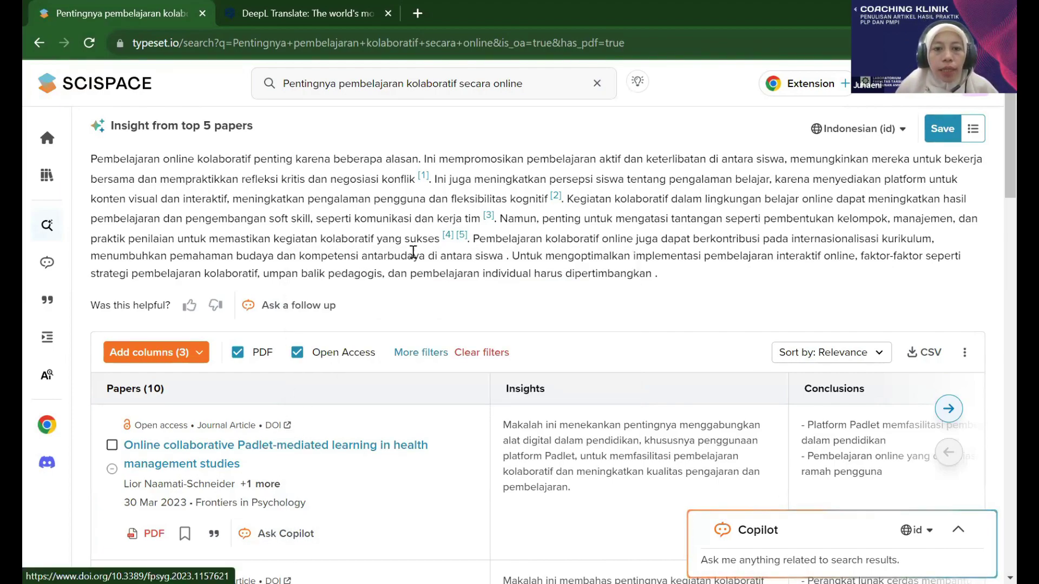
{"action": "left_click", "coordinate": [273, 426]}
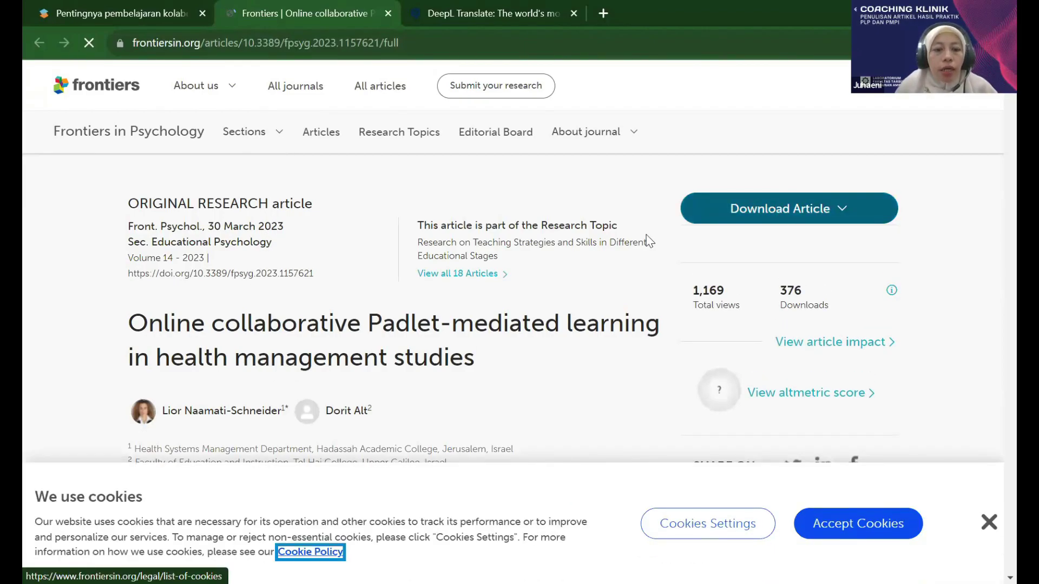
{"action": "scroll", "coordinate": [548, 275], "scroll_direction": "down", "scroll_amount": 10}
{"action": "scroll", "coordinate": [549, 281], "scroll_direction": "down", "scroll_amount": 10}
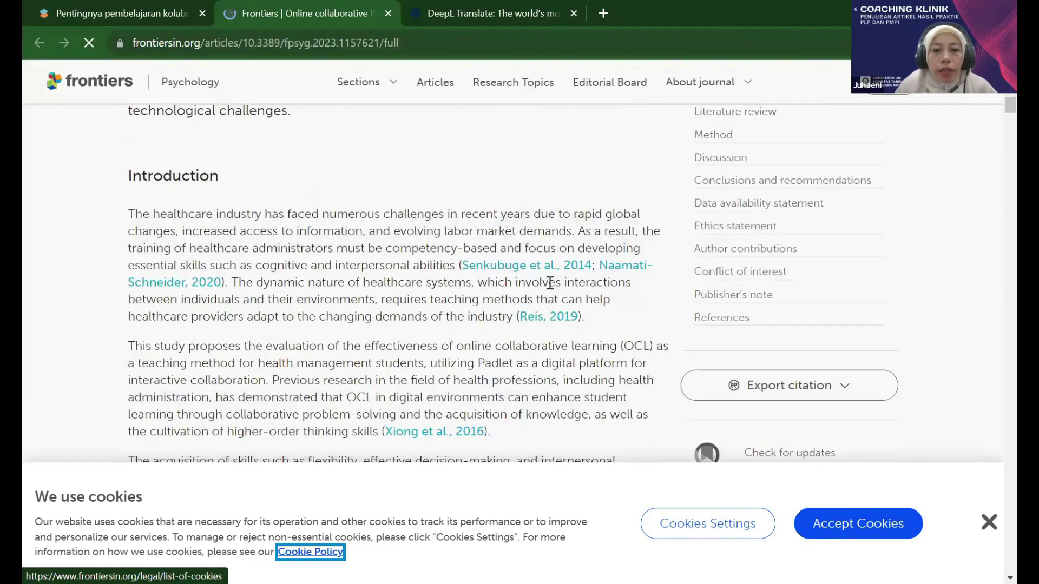
{"action": "scroll", "coordinate": [556, 289], "scroll_direction": "down", "scroll_amount": 5}
{"action": "scroll", "coordinate": [554, 286], "scroll_direction": "down", "scroll_amount": 15}
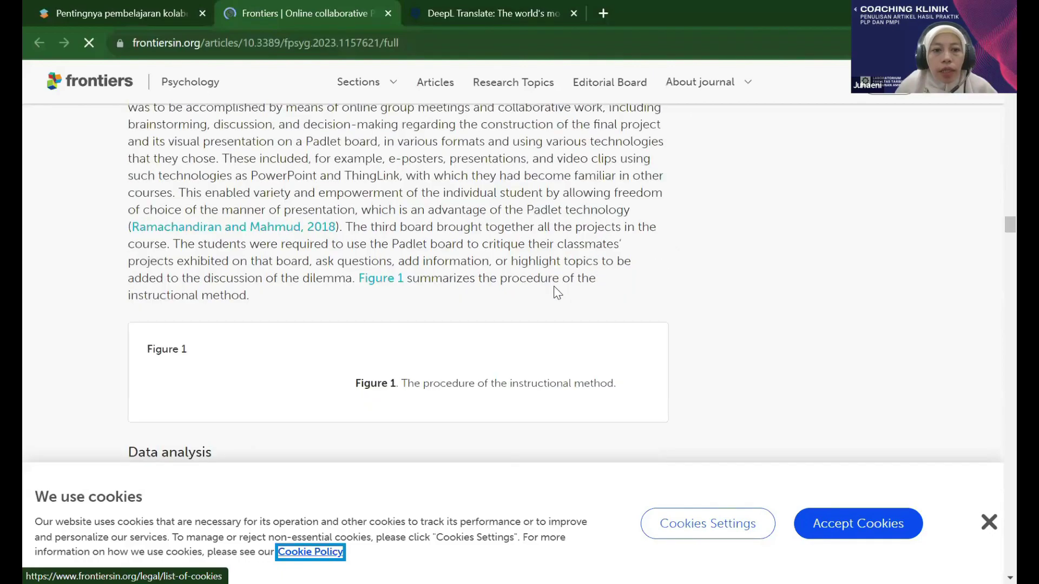
{"action": "scroll", "coordinate": [554, 286], "scroll_direction": "down", "scroll_amount": 15}
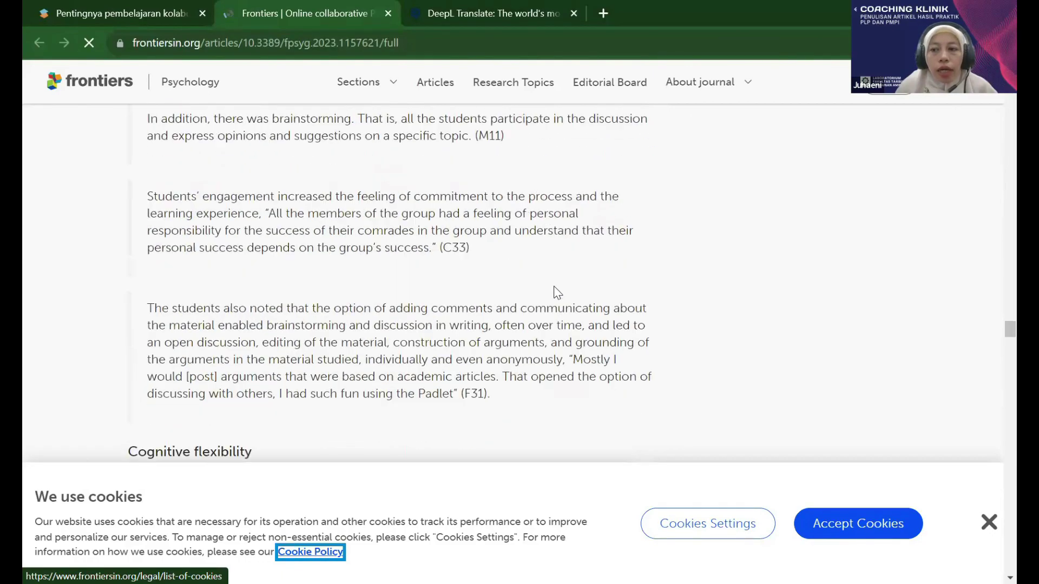
{"action": "scroll", "coordinate": [576, 282], "scroll_direction": "down", "scroll_amount": 20}
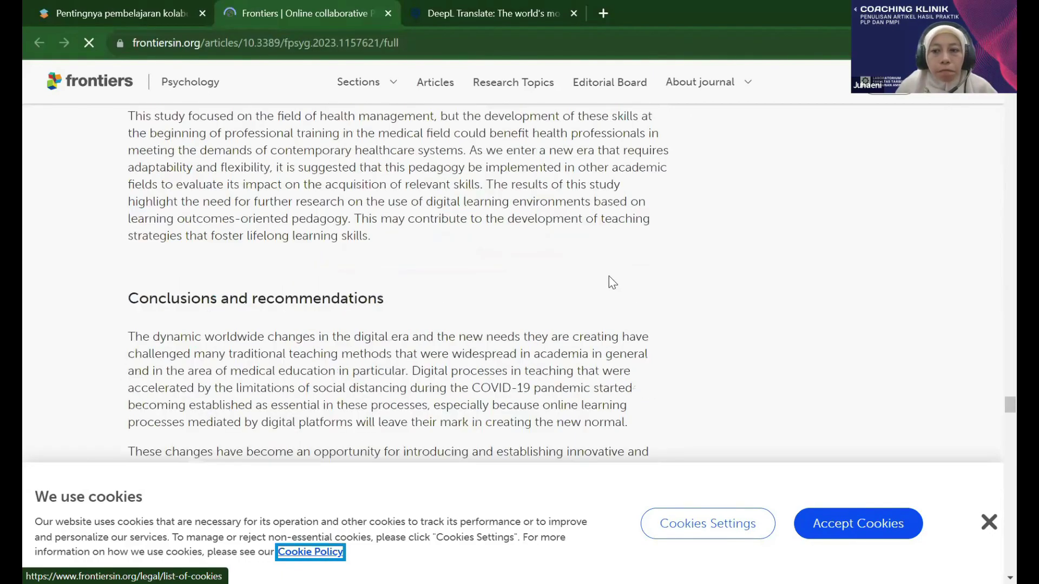
{"action": "scroll", "coordinate": [619, 272], "scroll_direction": "down", "scroll_amount": 20}
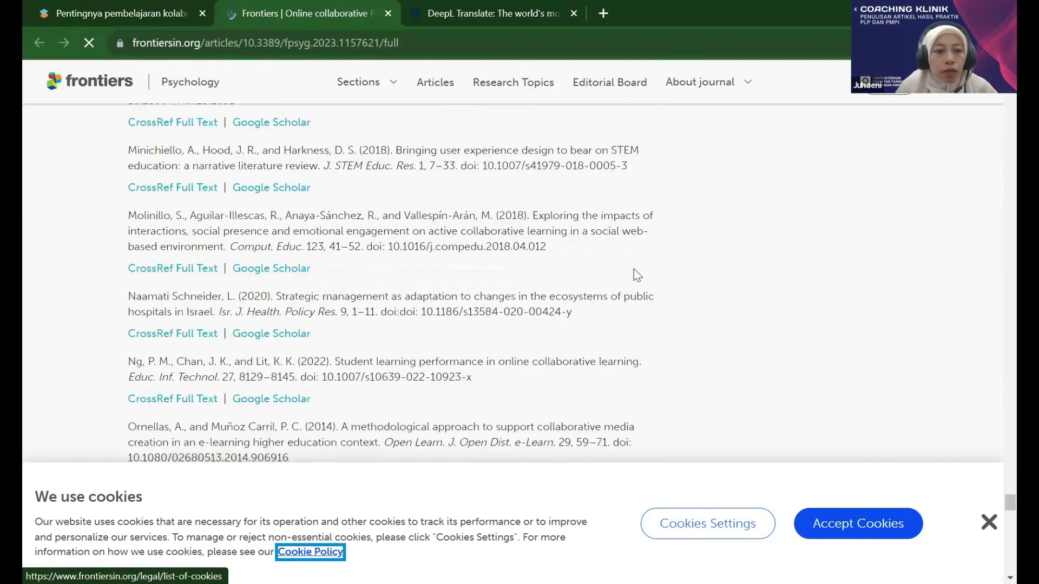
{"action": "scroll", "coordinate": [637, 275], "scroll_direction": "up", "scroll_amount": 3}
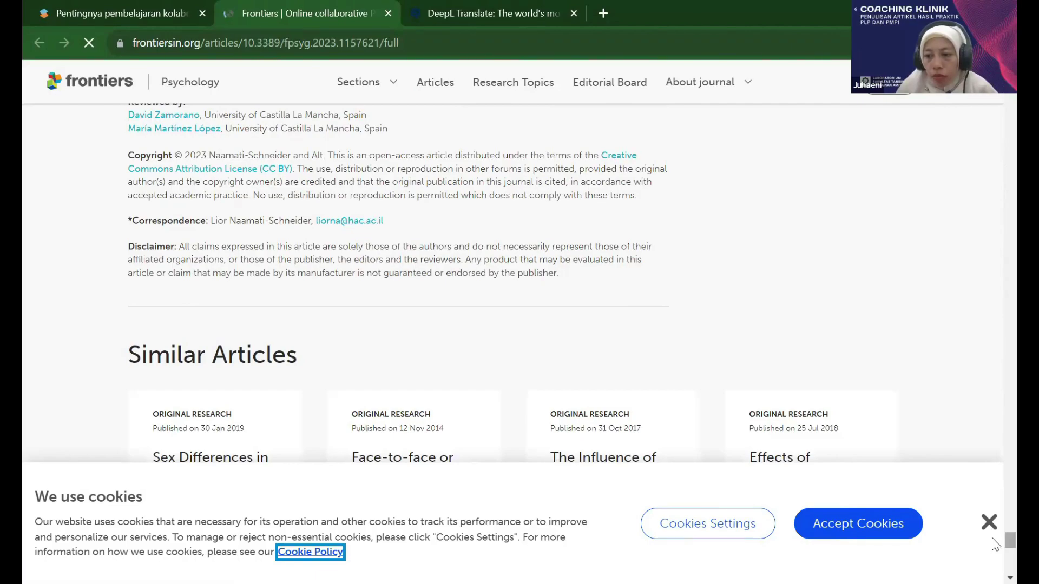
{"action": "left_click_drag", "start_coordinate": [1010, 540], "coordinate": [1010, 104]}
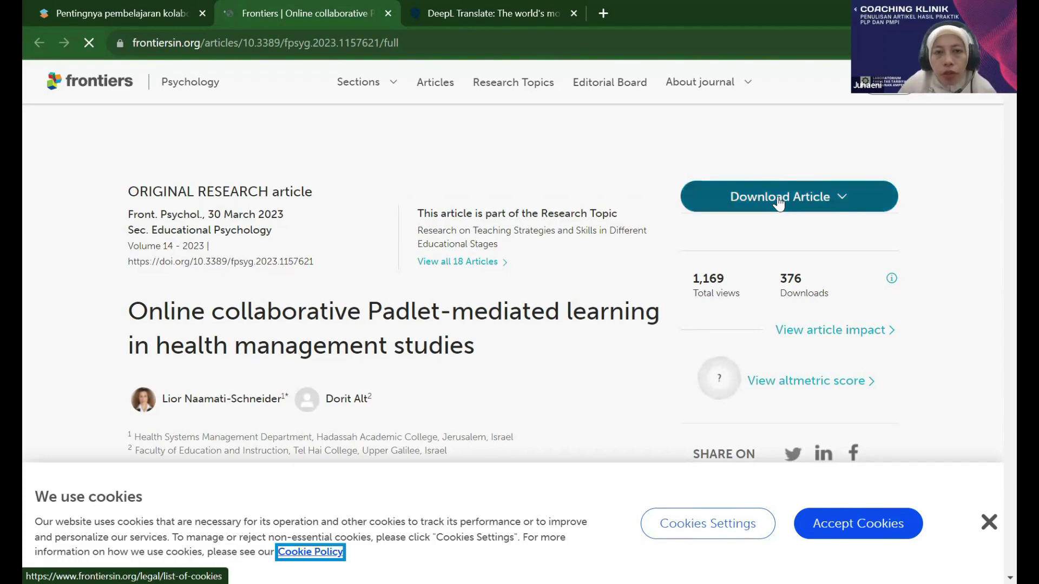
Switch back to the SciSpace search results and expand the list of available tools
{"action": "left_click", "coordinate": [90, 11]}
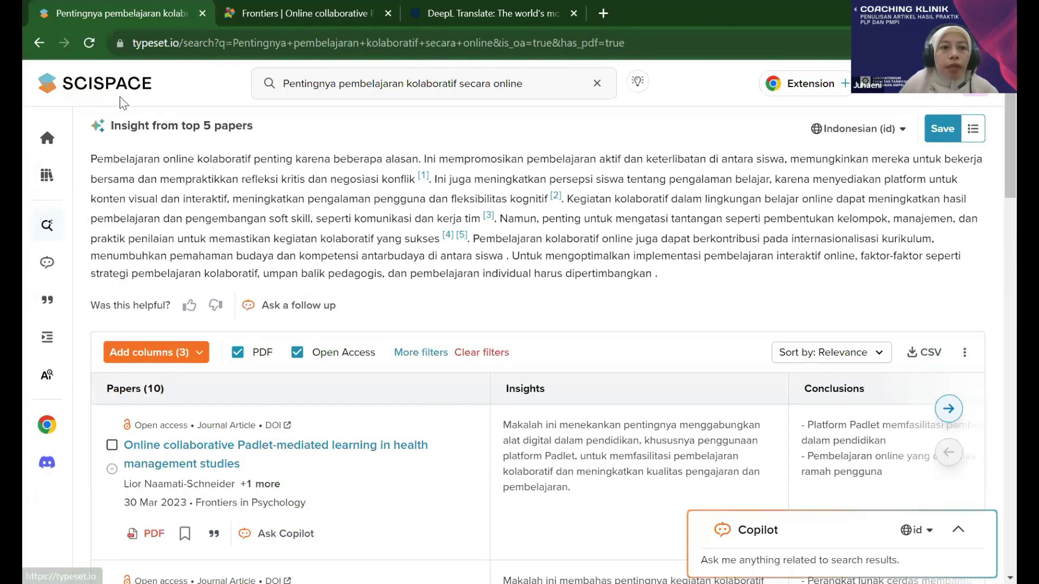
{"action": "mouse_move", "coordinate": [32, 180]}
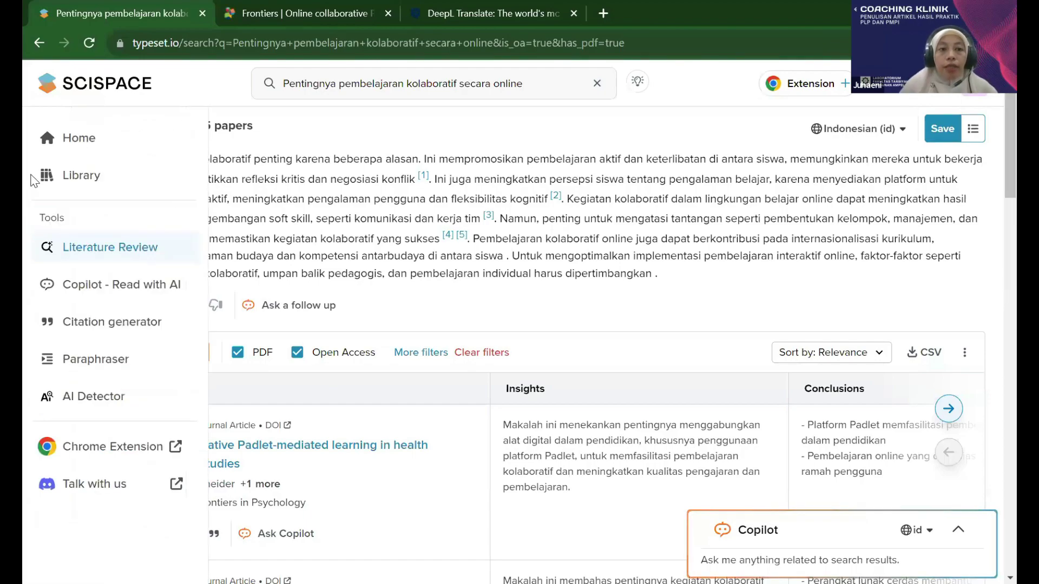